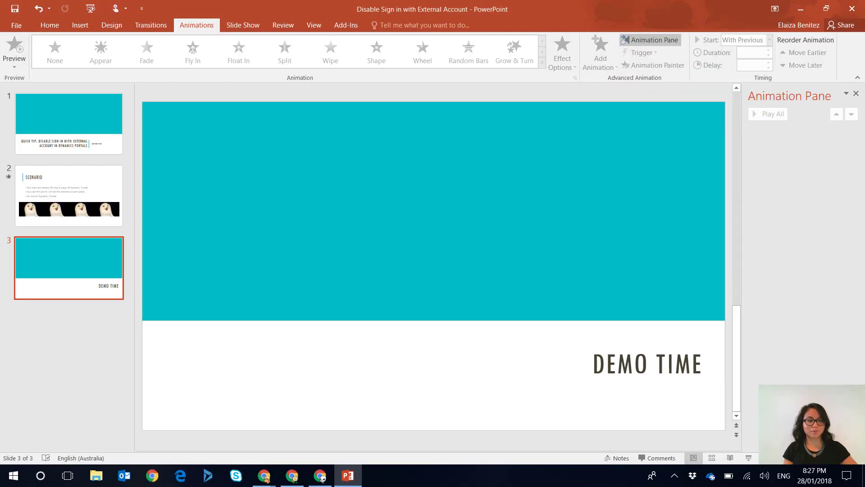
Bring the browser showing the Westoros Recruitment portal sign-in page to the front.
click(794, 12)
Show the portal sign-in page with local and Azure AD options, then switch to Active Site Settings.
click(320, 475)
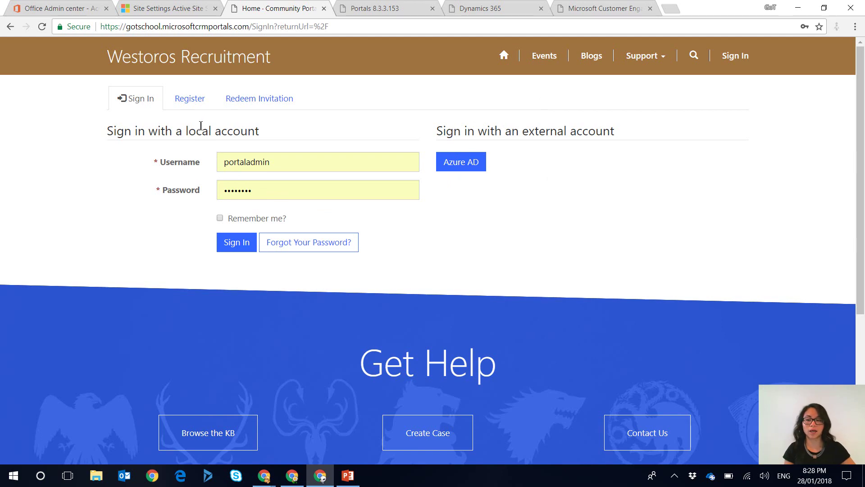
click(187, 10)
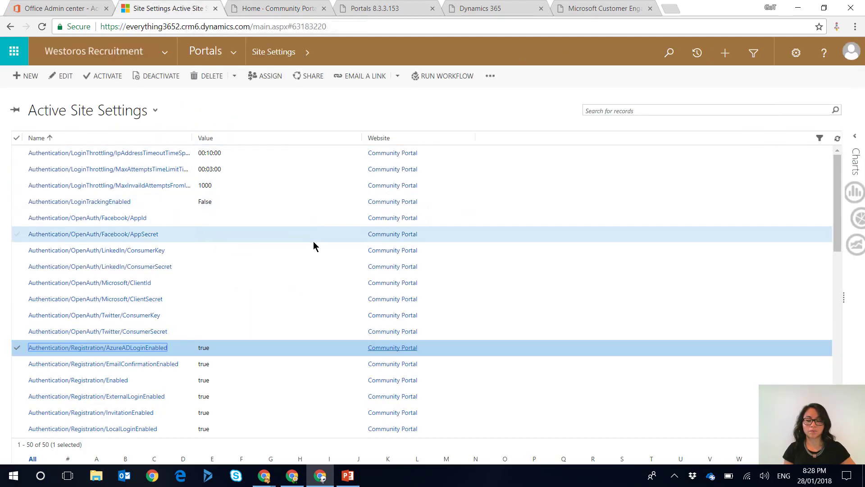
Set the Authentication/Registration/AzureADLoginEnabled site setting to false and return to the list.
scroll(314, 245, down, 1)
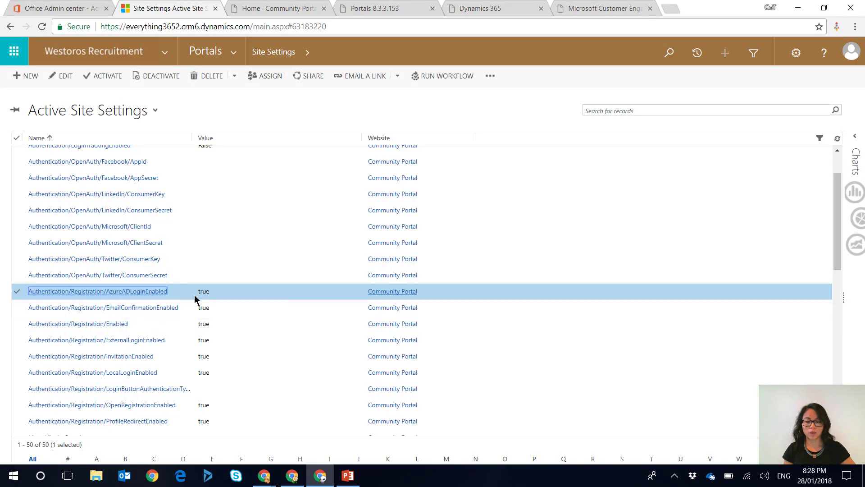
double_click(197, 295)
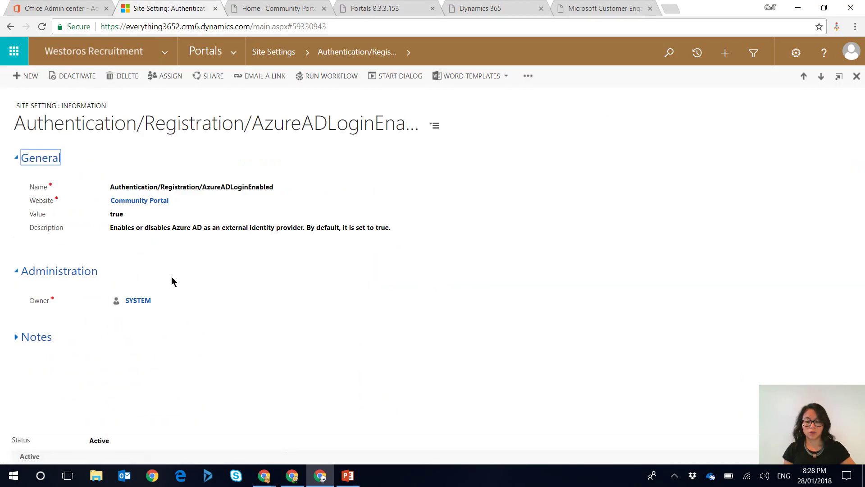
click(160, 215)
text(false)
click(257, 372)
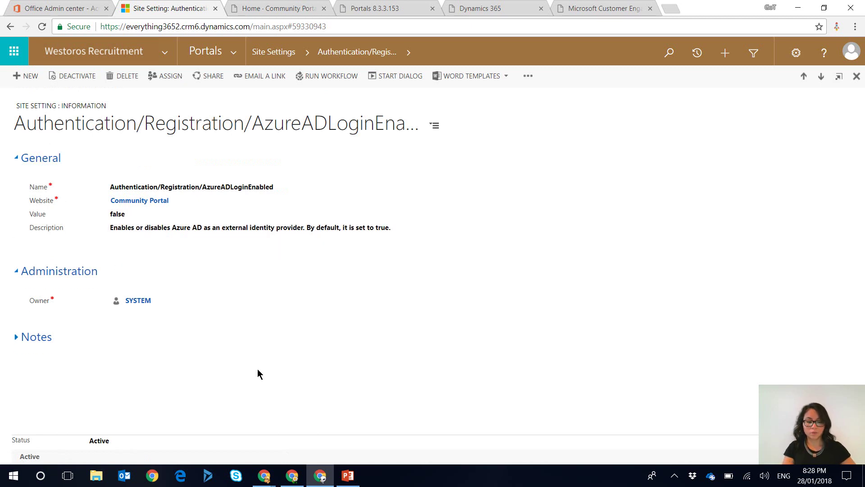
click(284, 51)
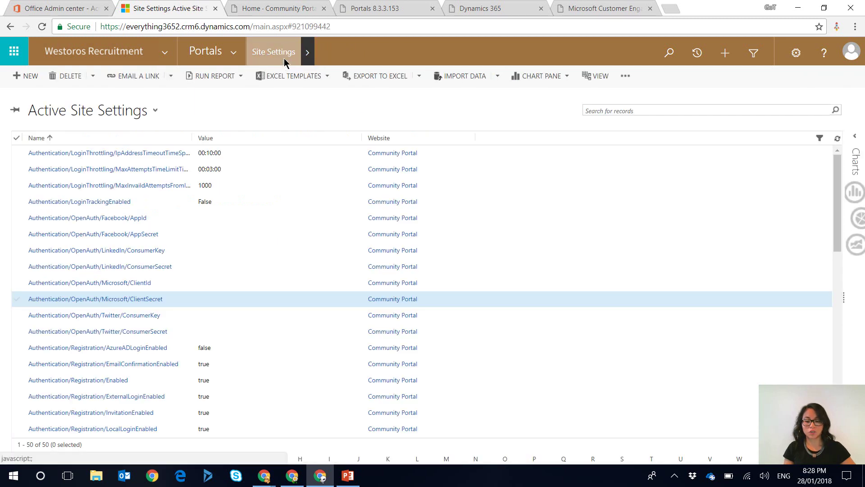
Set the Authentication/Registration/ExternalLoginEnabled site setting to false.
scroll(234, 349, down, 3)
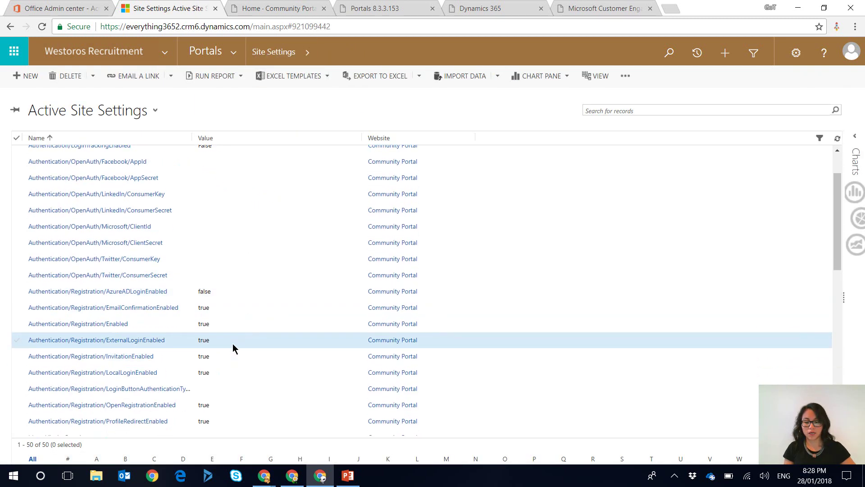
click(233, 348)
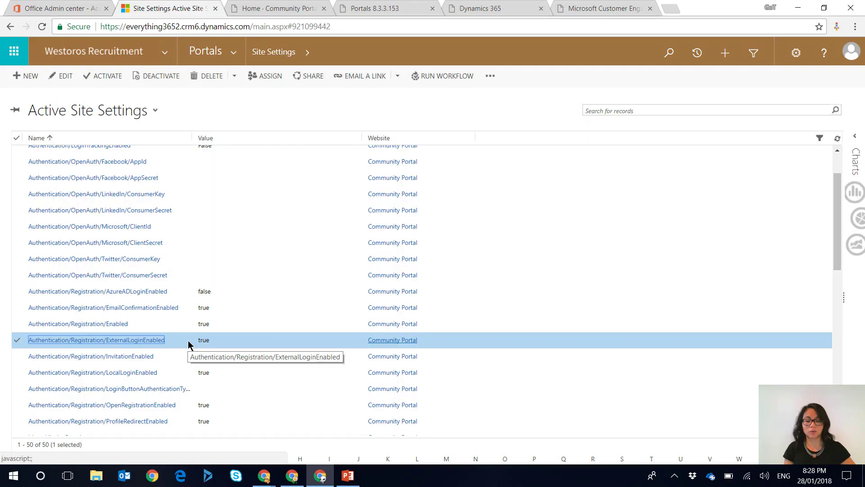
double_click(188, 341)
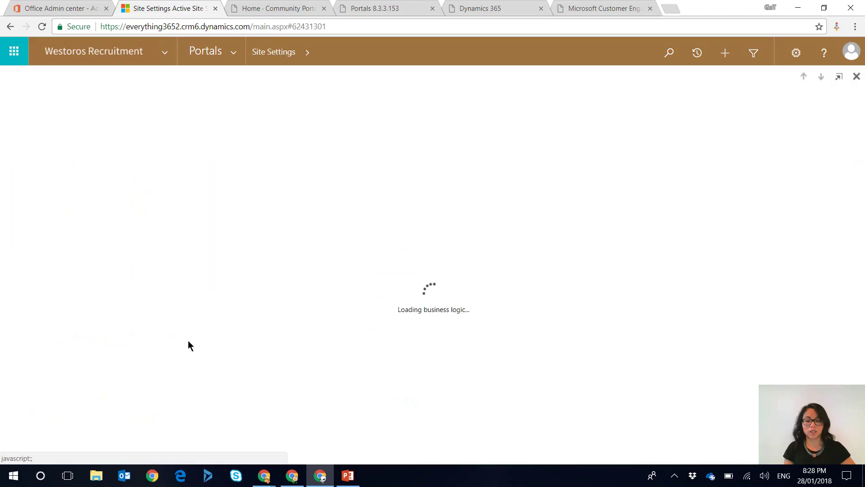
click(160, 215)
text(false)
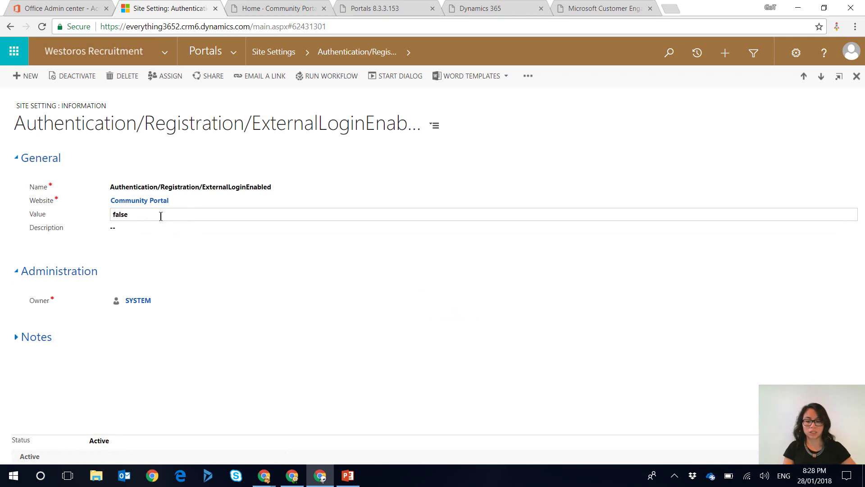
click(290, 413)
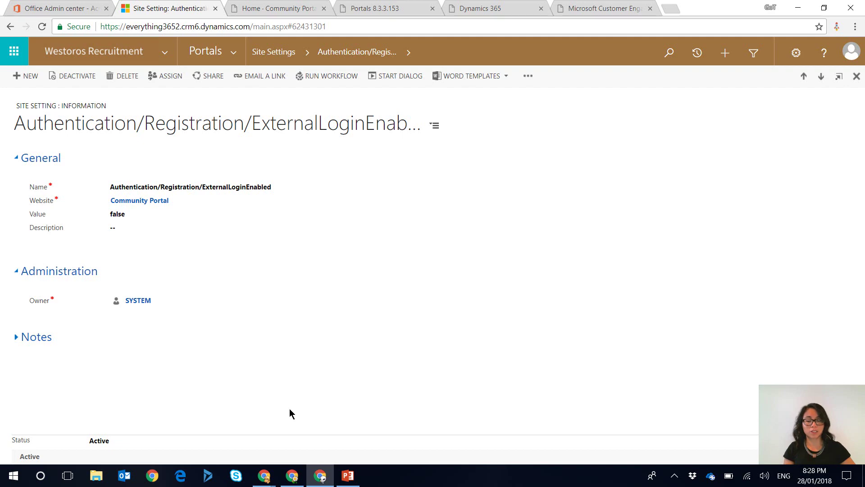
Sign in to the portal as admin and clear the portal cache.
click(288, 8)
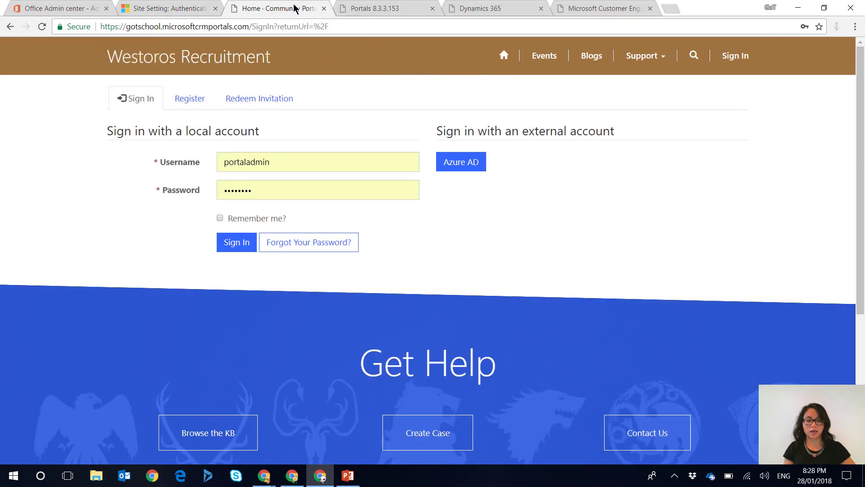
click(233, 245)
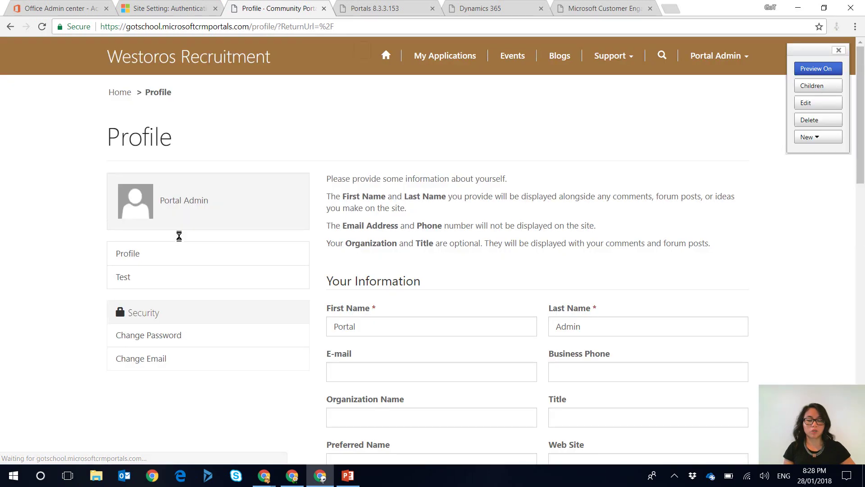
click(369, 9)
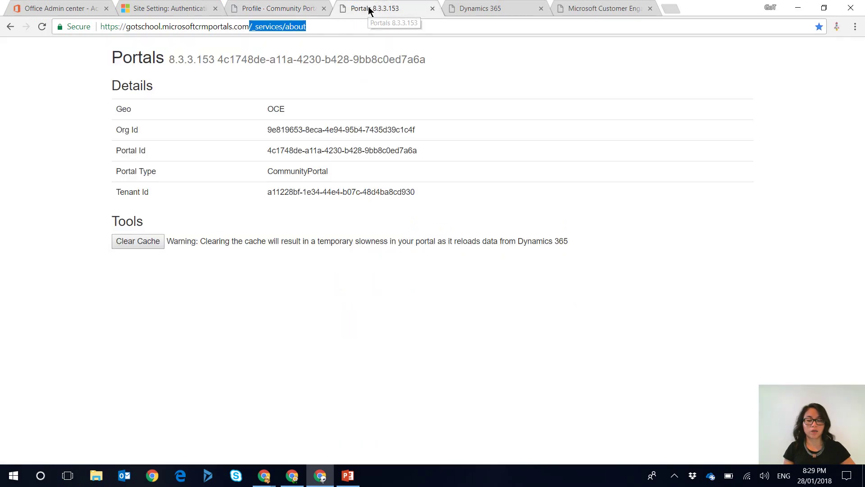
click(119, 246)
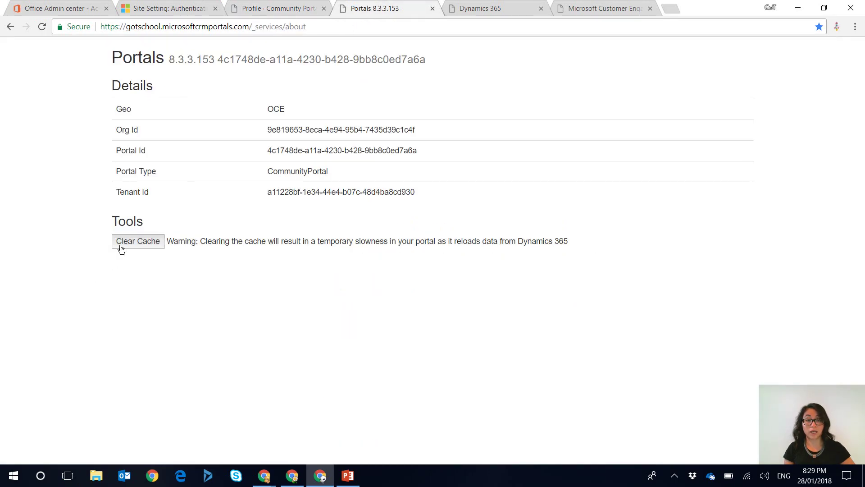
Sign out of the portal, reload the home page, and reopen the sign-in page.
click(282, 14)
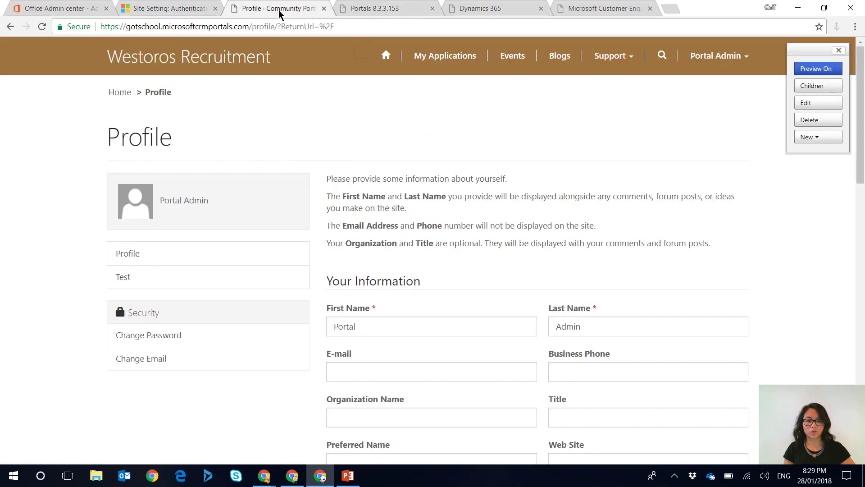
click(694, 61)
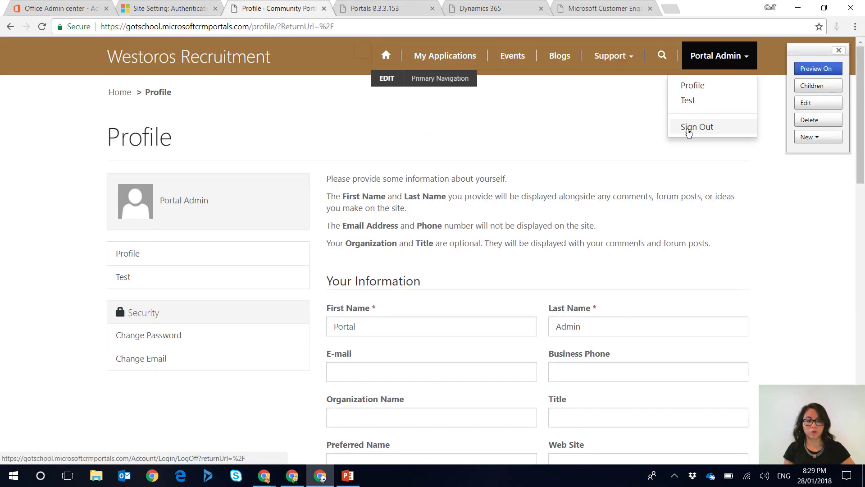
click(698, 126)
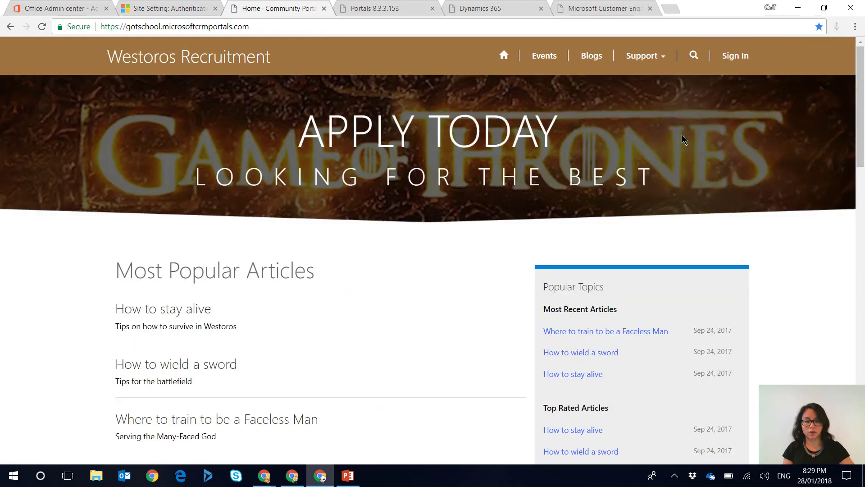
click(43, 26)
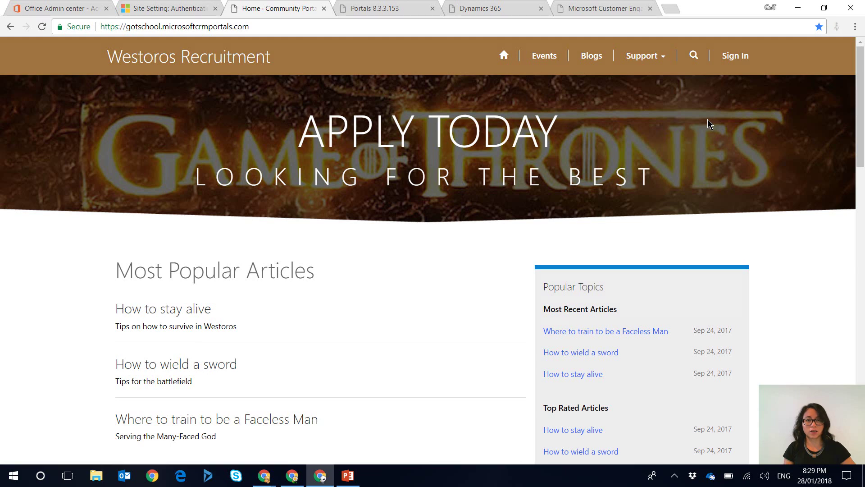
click(723, 64)
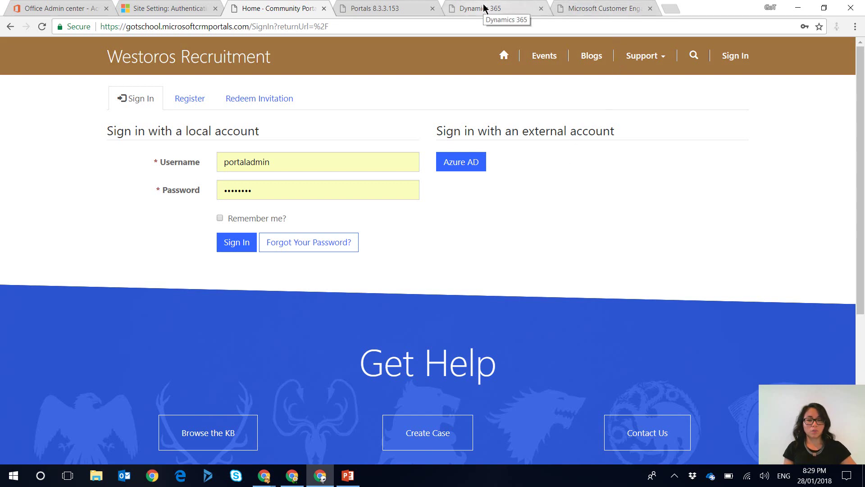
Restart the Game of Thrones School portal from the Admin Center's Portal Actions.
click(565, 14)
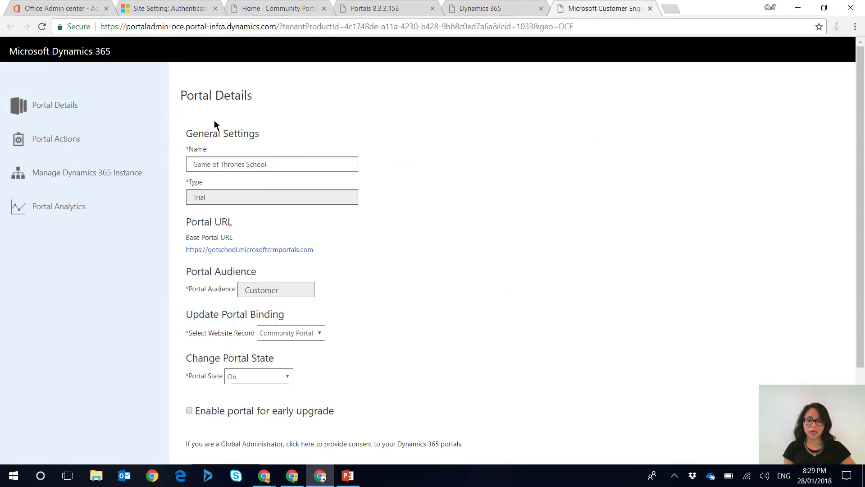
click(41, 143)
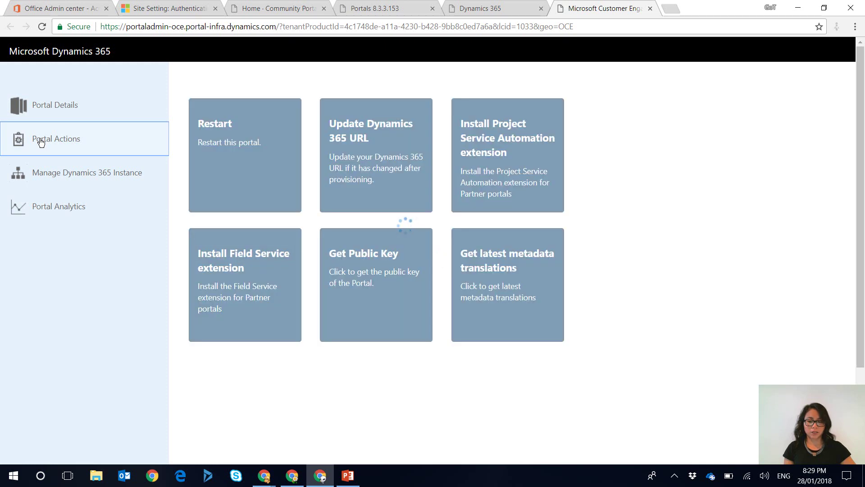
click(272, 160)
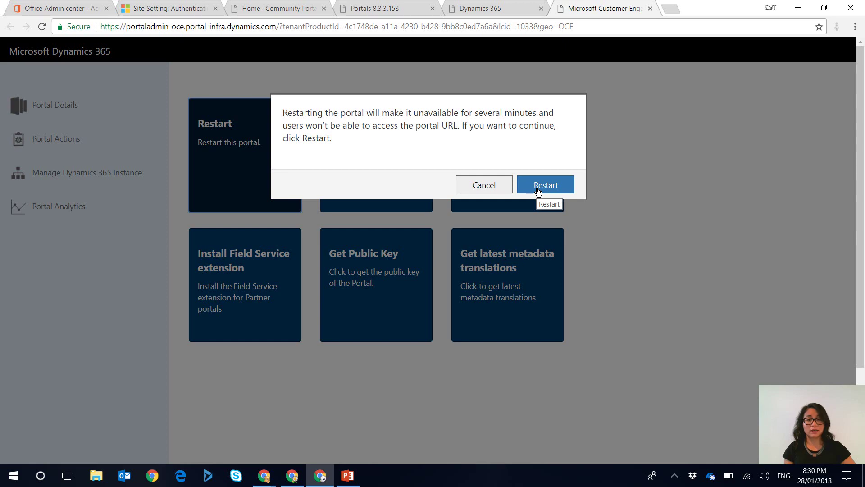
click(538, 191)
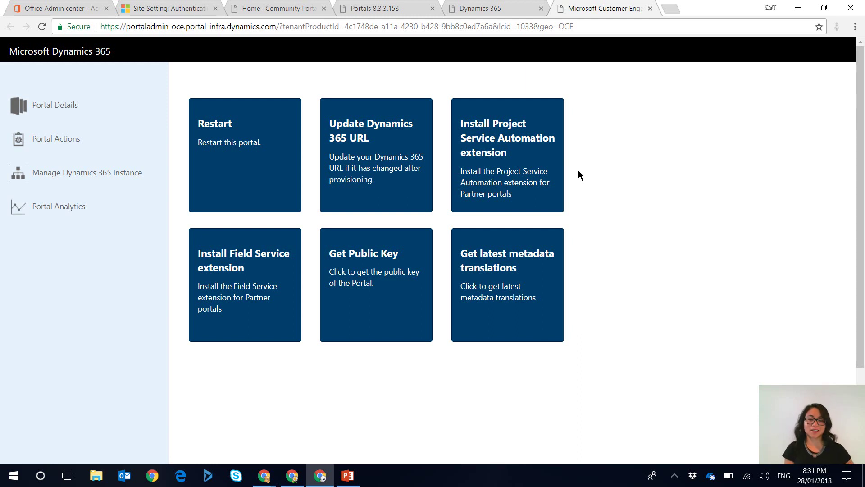
Reload the Westoros Recruitment sign-in page to check the Azure AD option is gone.
click(280, 8)
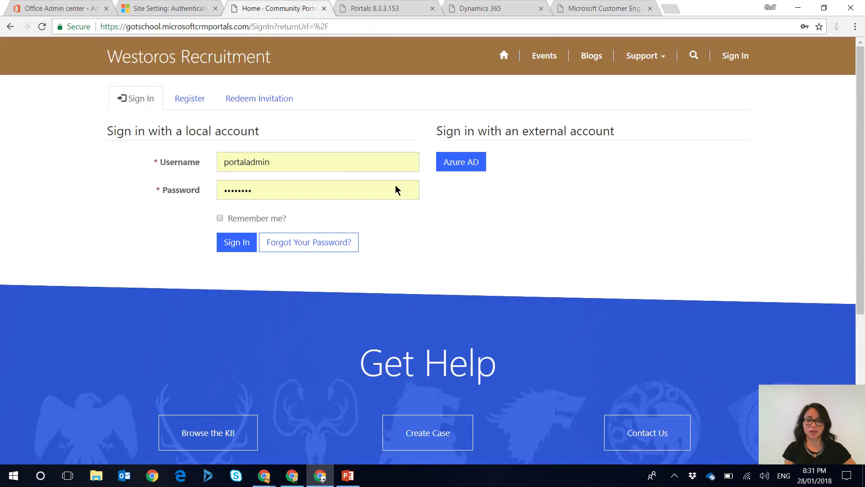
click(42, 27)
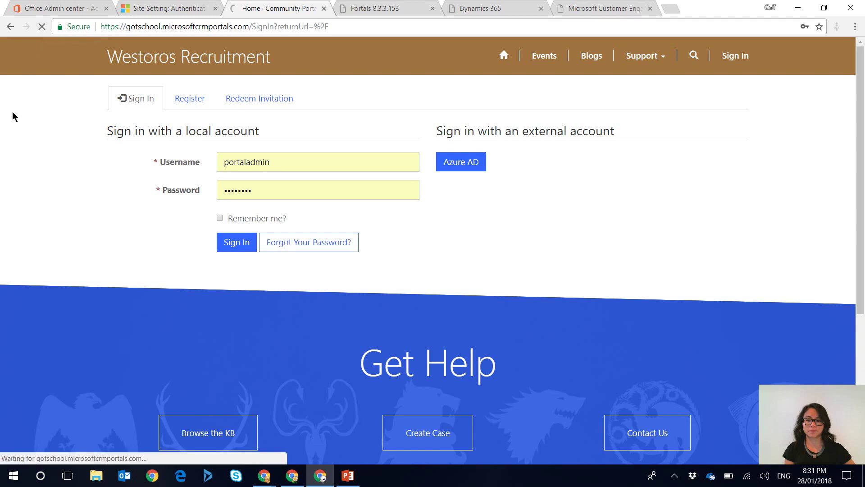